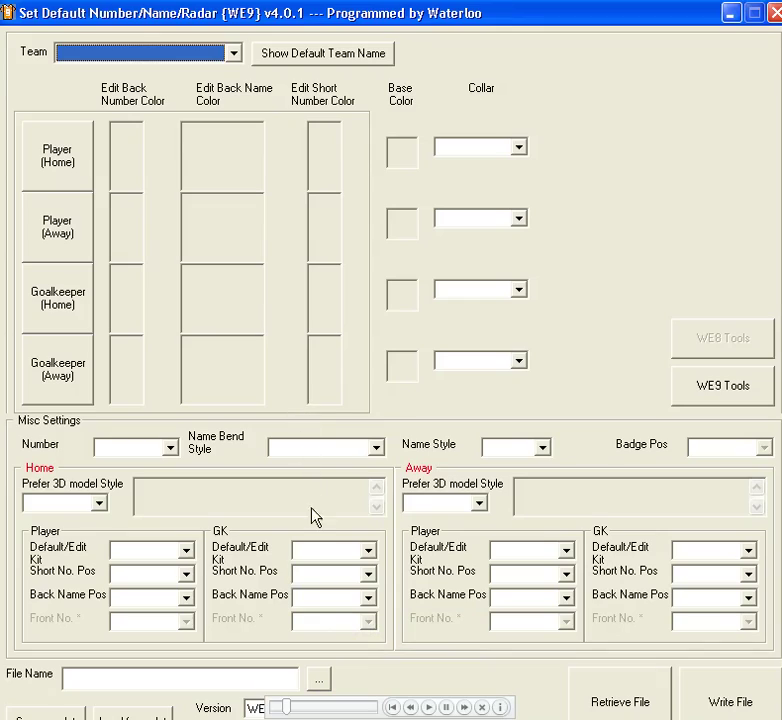
Retrieve the unknow_00019.bin file from the Param_data folder and open the WE9 kit editor
click(318, 679)
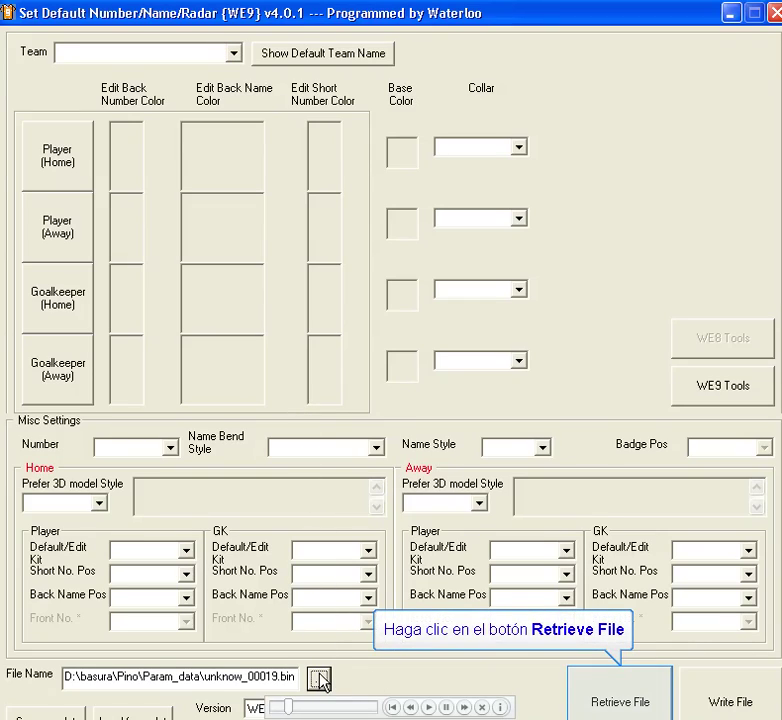
click(588, 686)
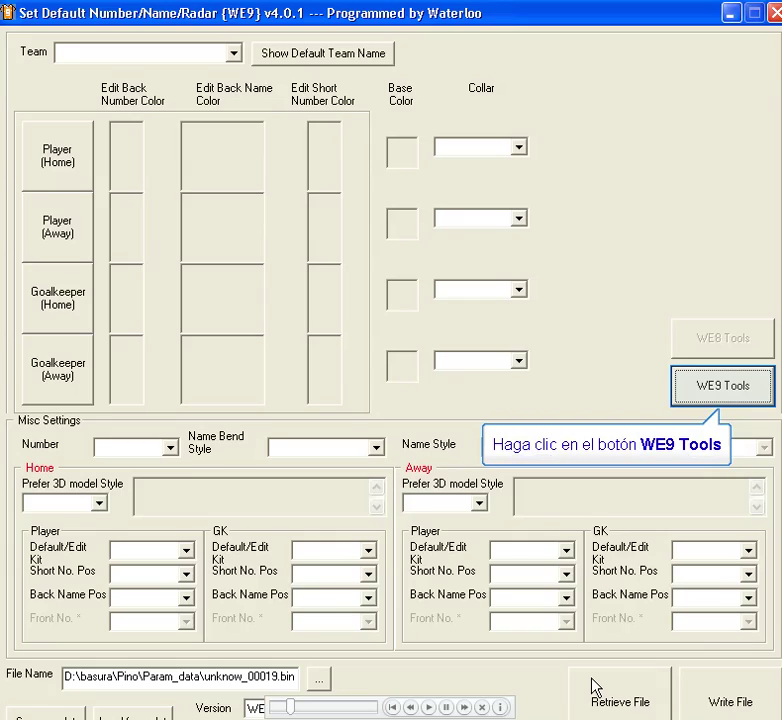
click(688, 390)
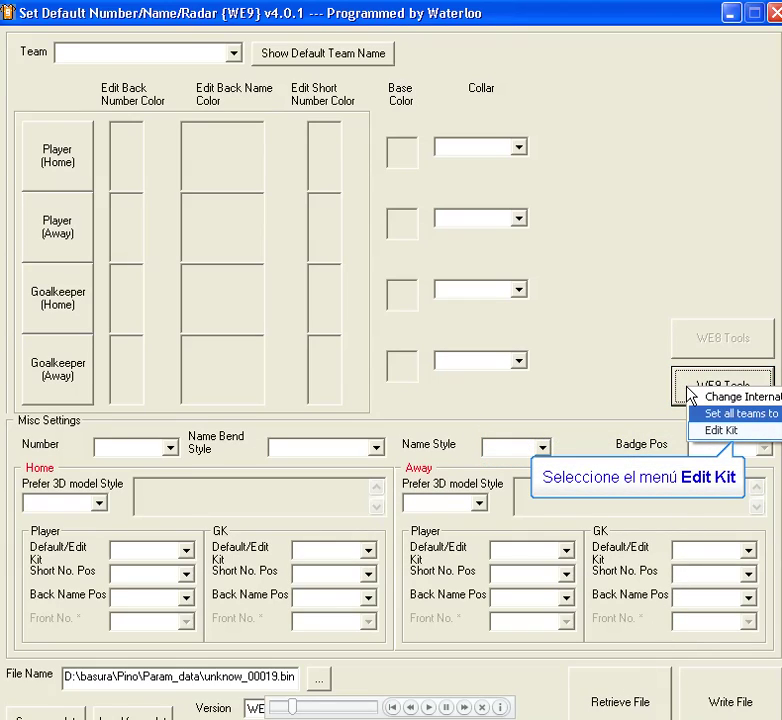
click(704, 432)
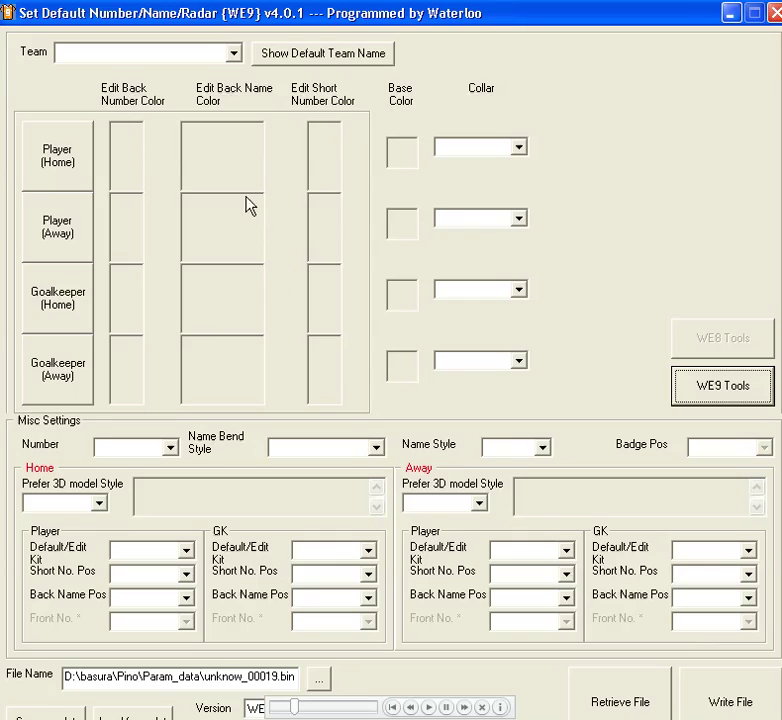
Load Brazil's (Home) Player kit for editing
click(229, 79)
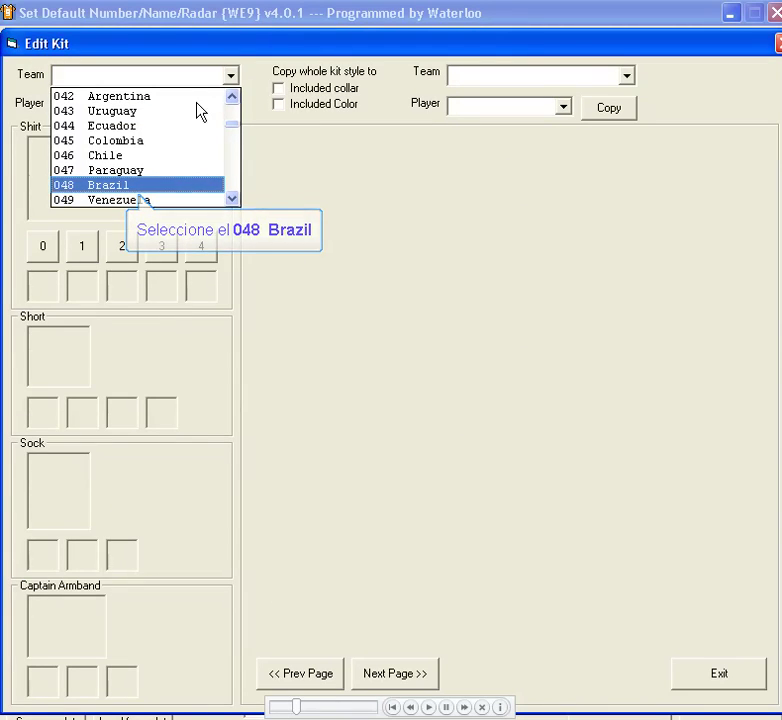
click(188, 190)
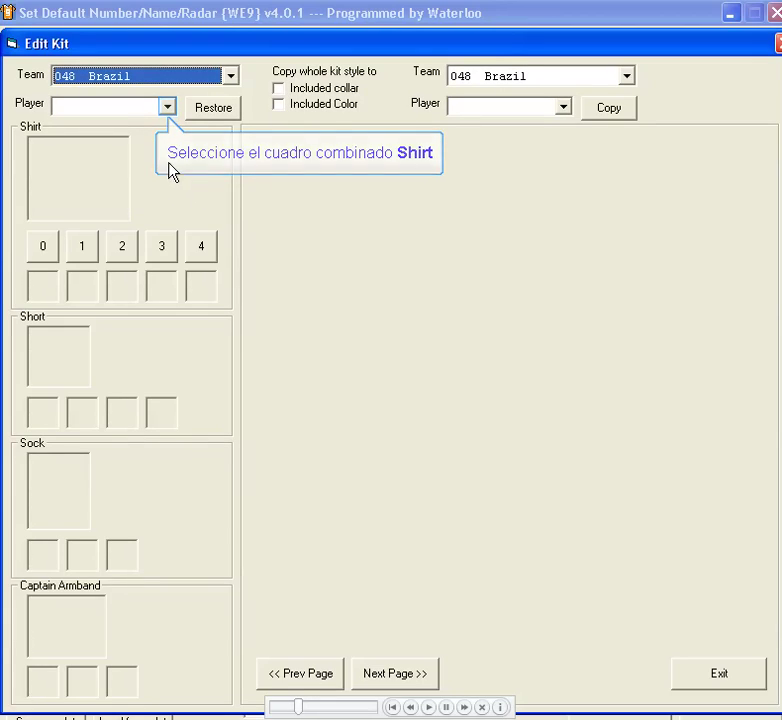
click(167, 108)
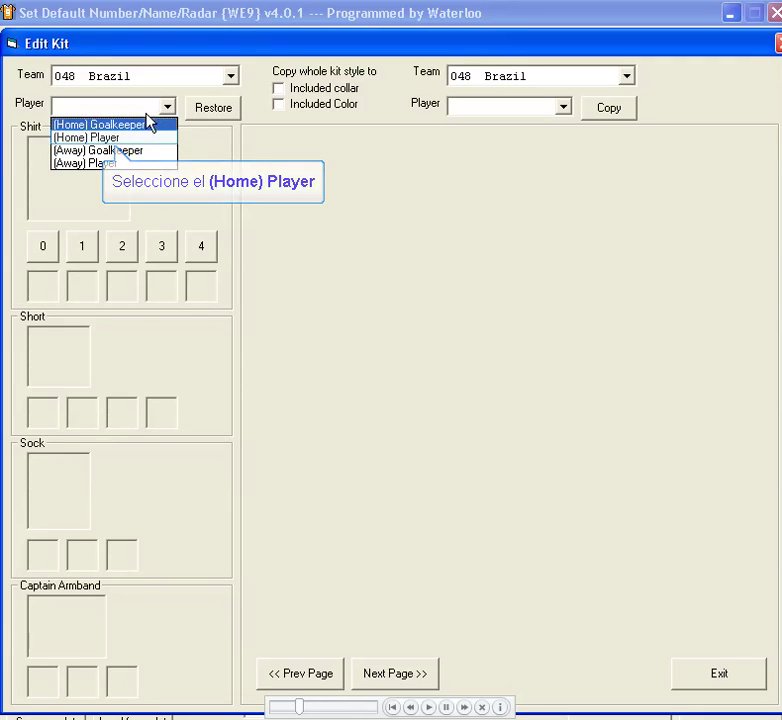
click(143, 139)
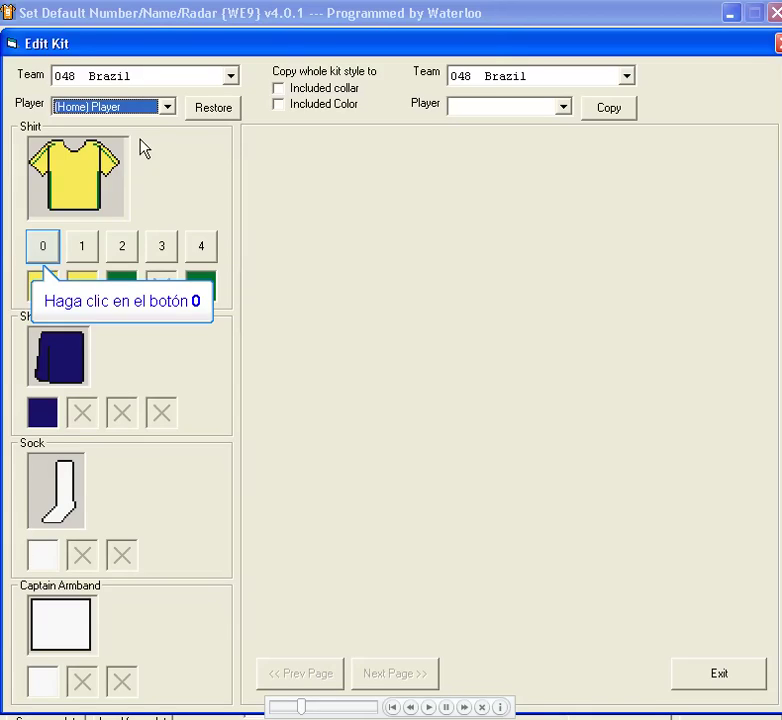
Change the home shirt's sleeve and body trim designs and set the collar layer's colour to green
click(45, 247)
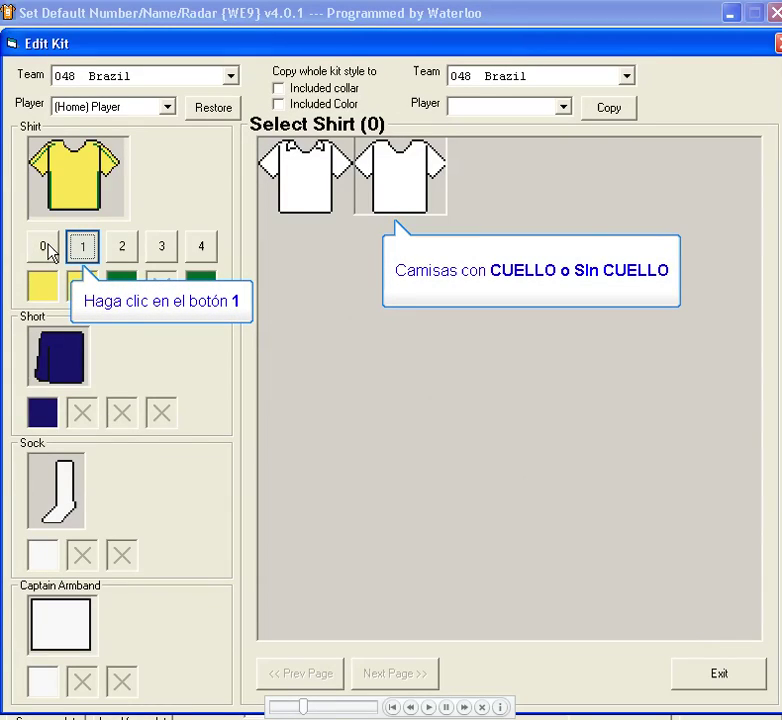
click(83, 247)
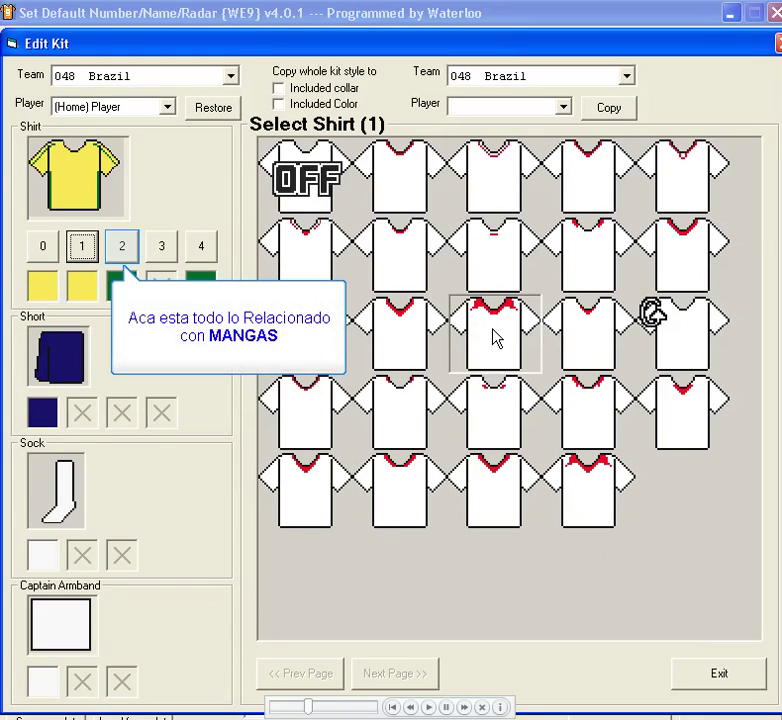
click(124, 250)
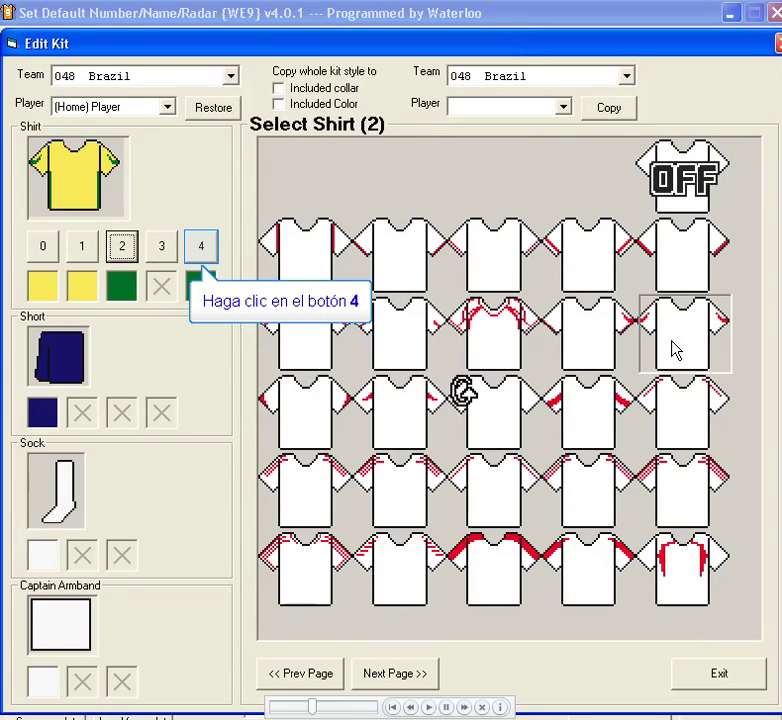
click(210, 252)
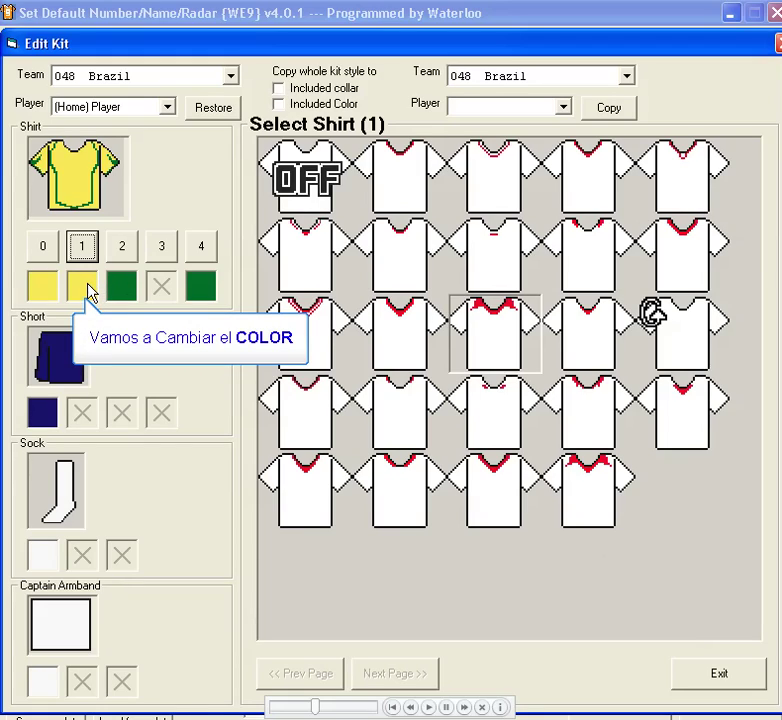
click(84, 286)
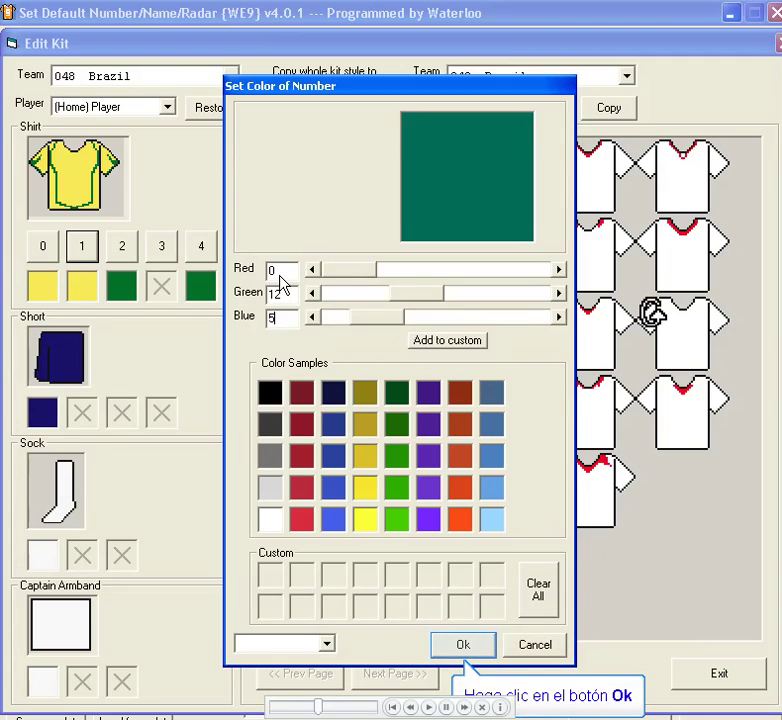
click(455, 643)
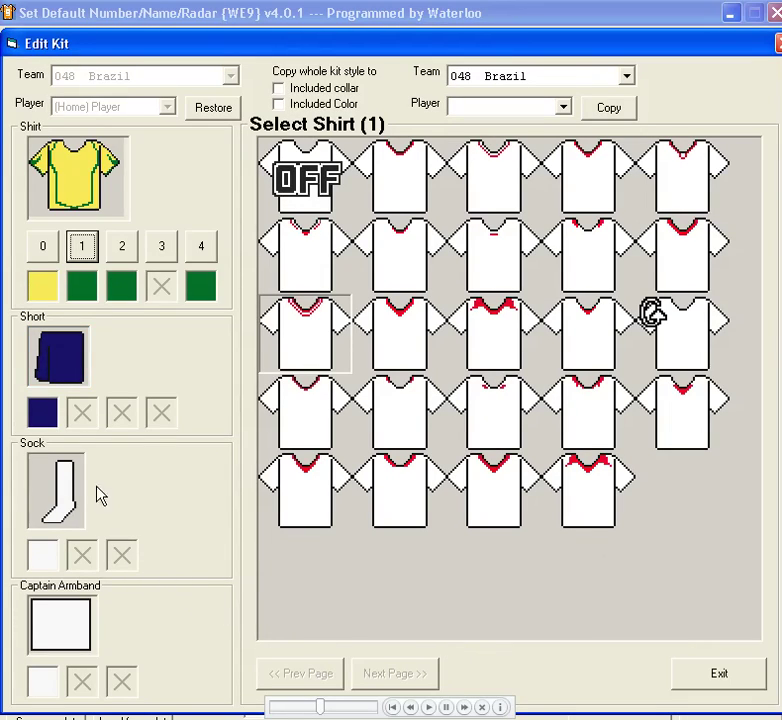
Apply the shorts template with the curved crescent stripe to Brazil's home kit
click(75, 368)
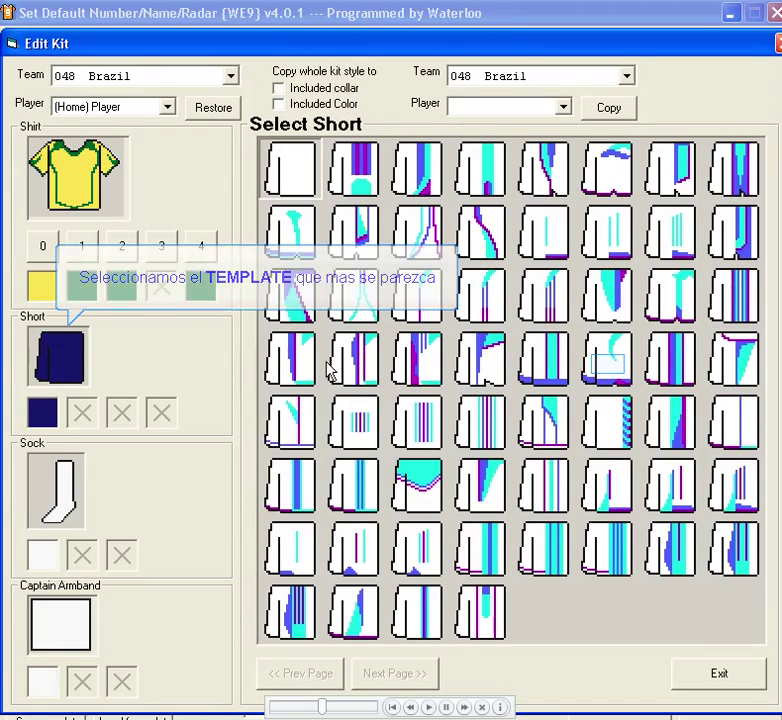
click(612, 370)
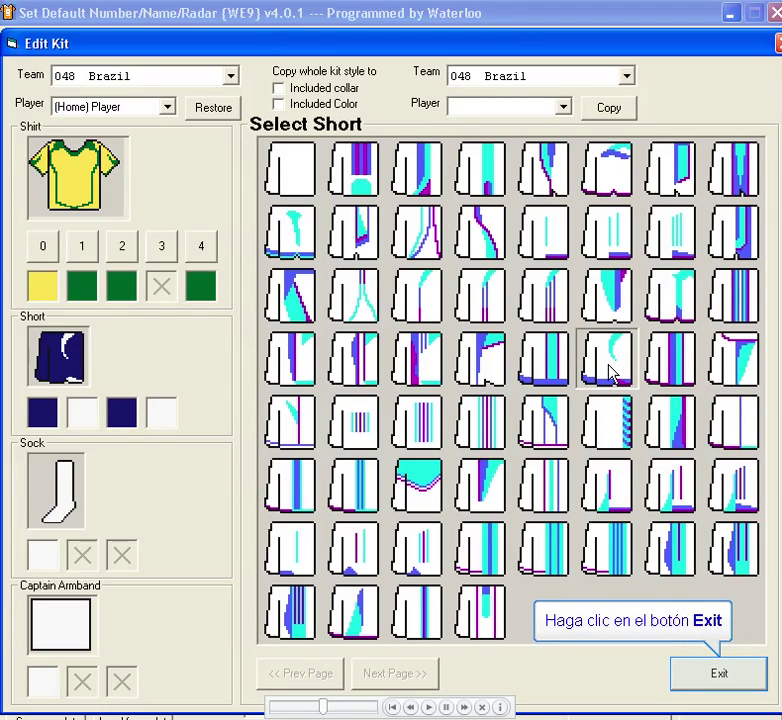
Exit the kit editor and write the kit changes to the unknow_00019.bin data file
click(683, 677)
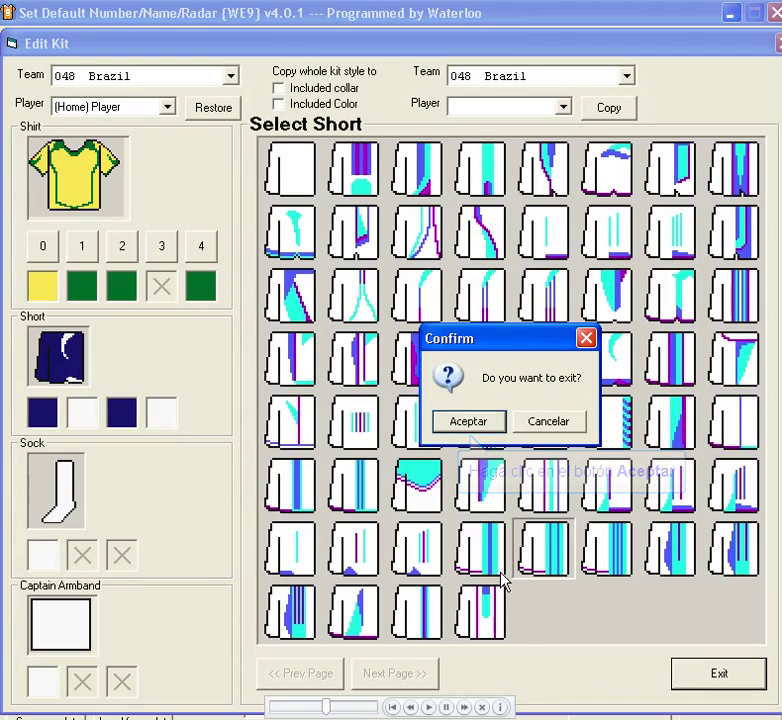
click(470, 421)
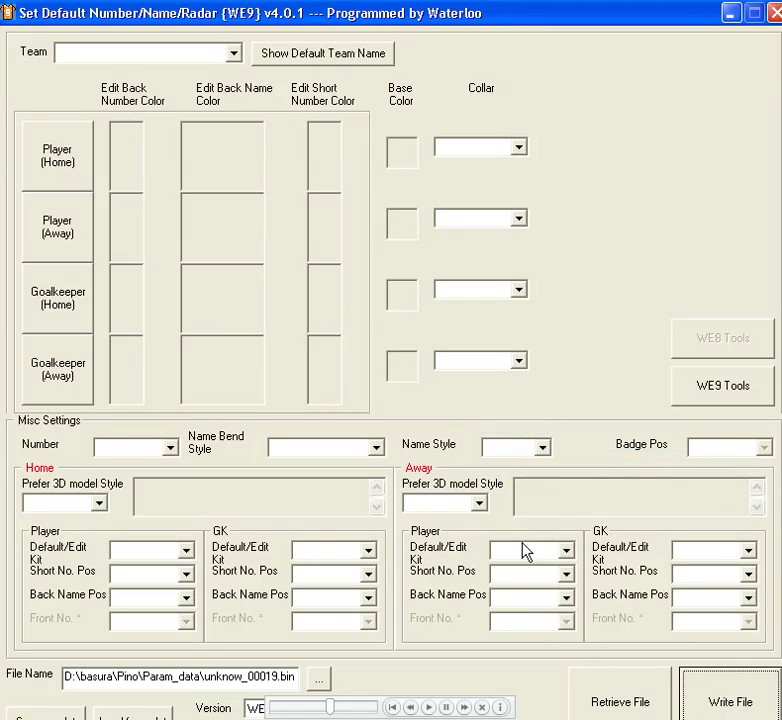
click(510, 423)
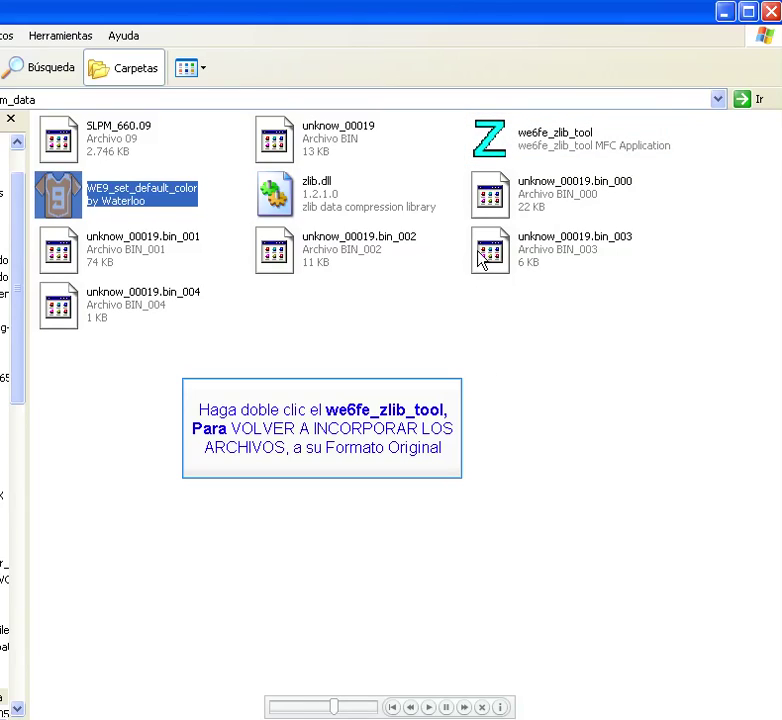
Import the exported files unknow_00019.bin_000 through unknow_00019.bin_004 back into their original format with we6fe_zlib_tool, and close the tool
double_click(480, 150)
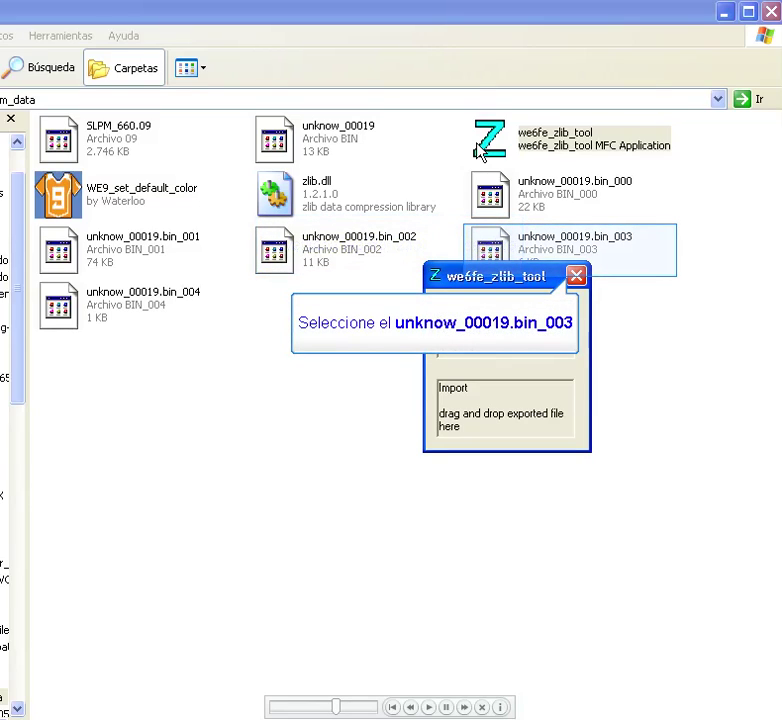
click(492, 245)
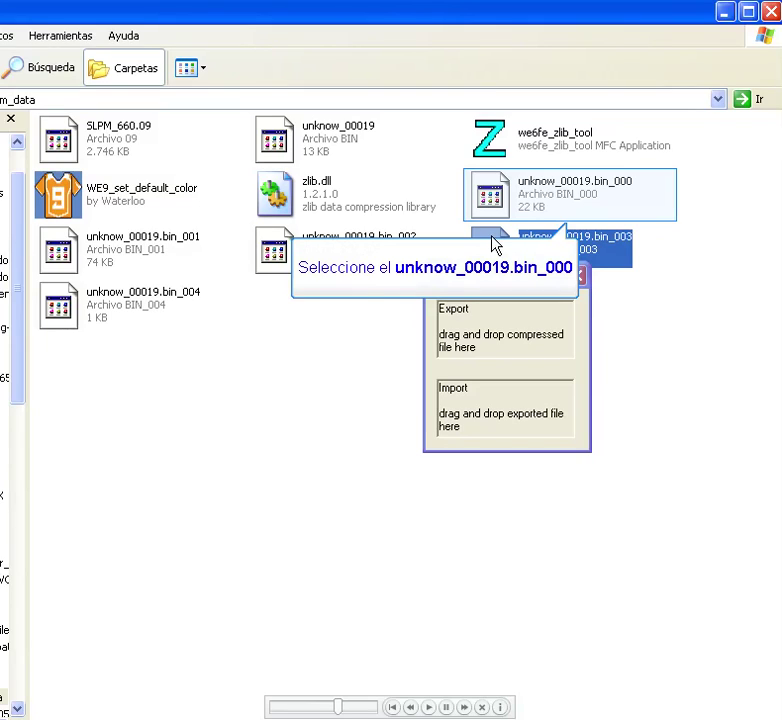
ctrl+click(484, 194)
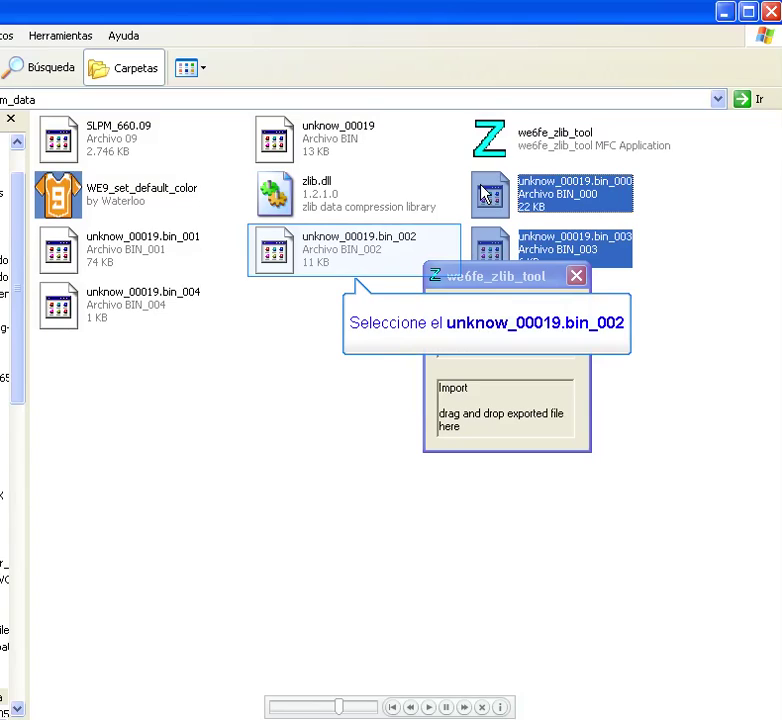
ctrl+click(343, 248)
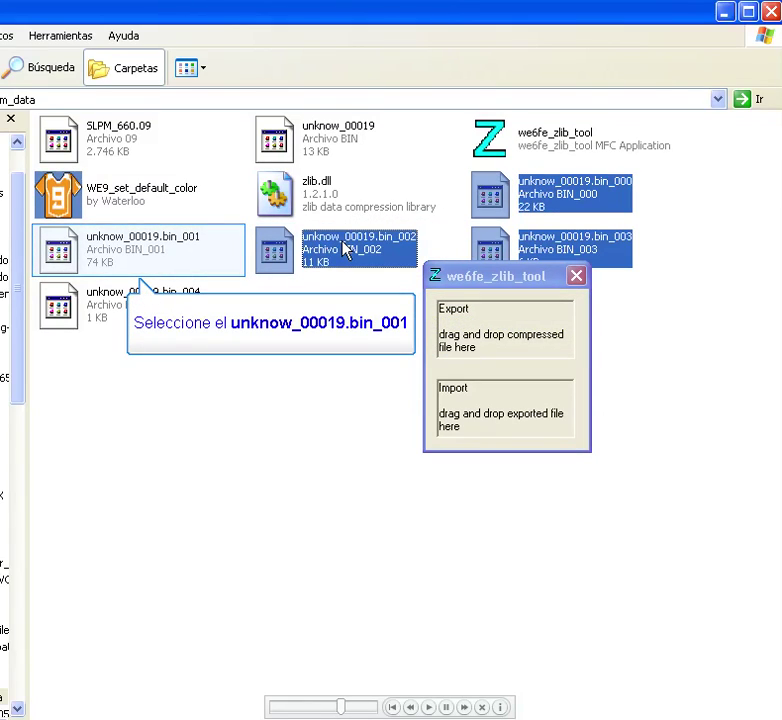
ctrl+click(122, 243)
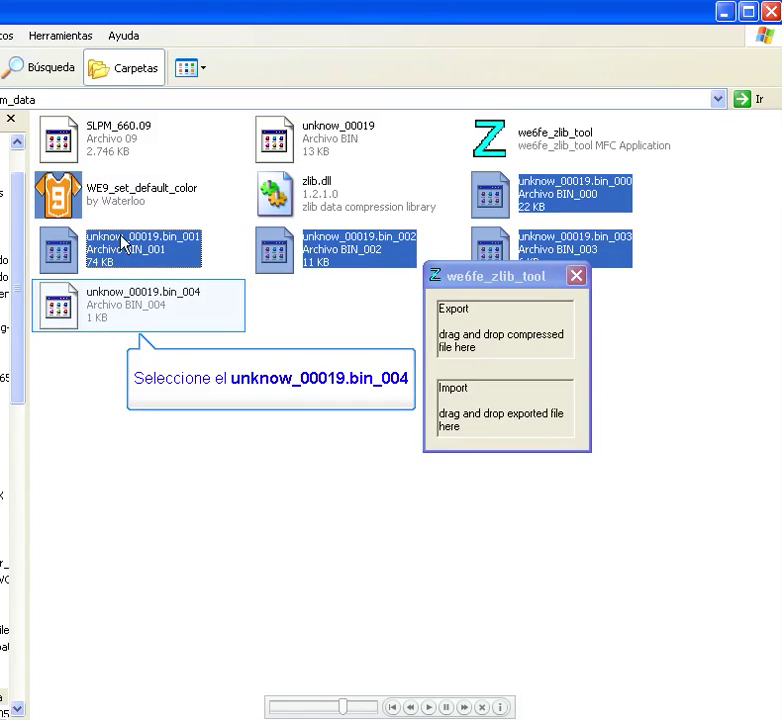
ctrl+click(113, 311)
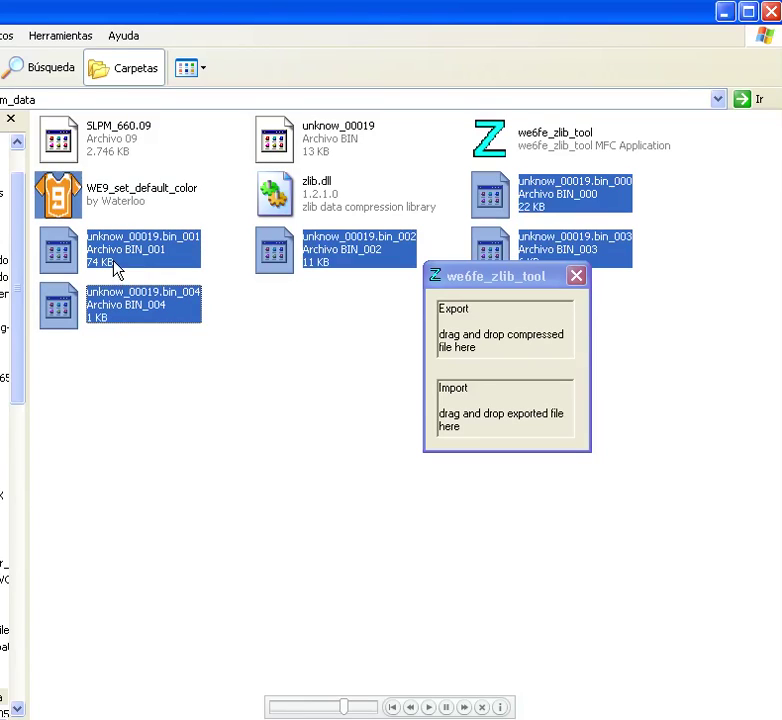
drag(117, 268, 486, 411)
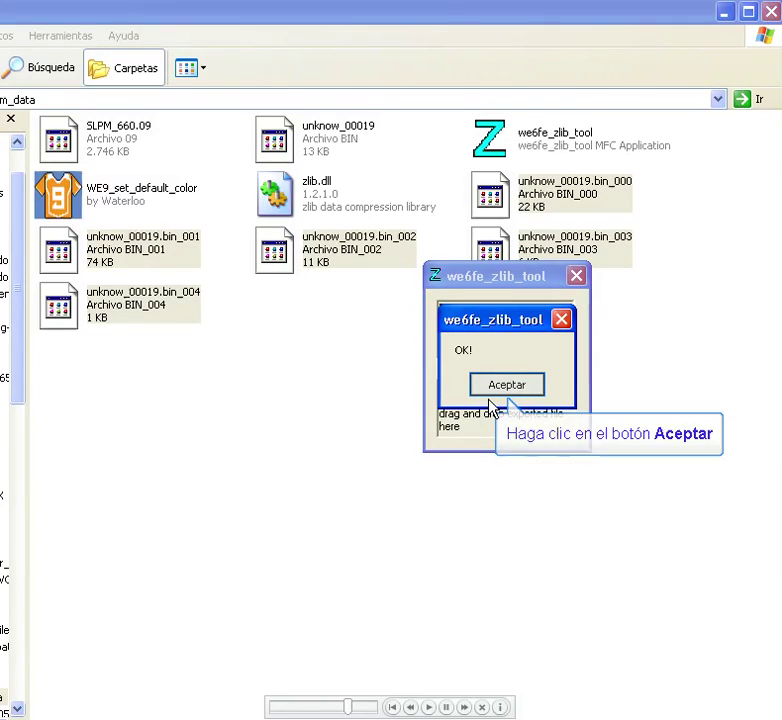
click(491, 389)
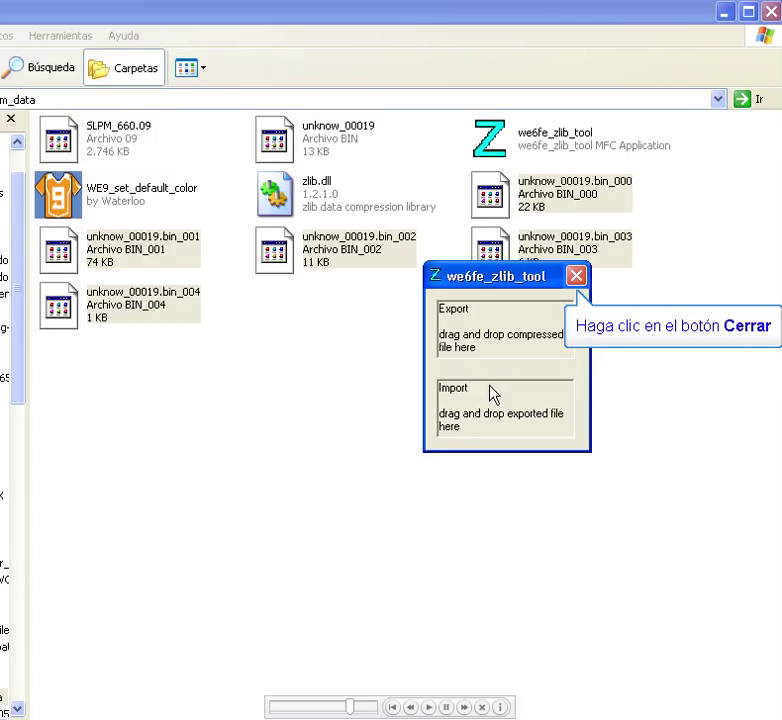
click(574, 278)
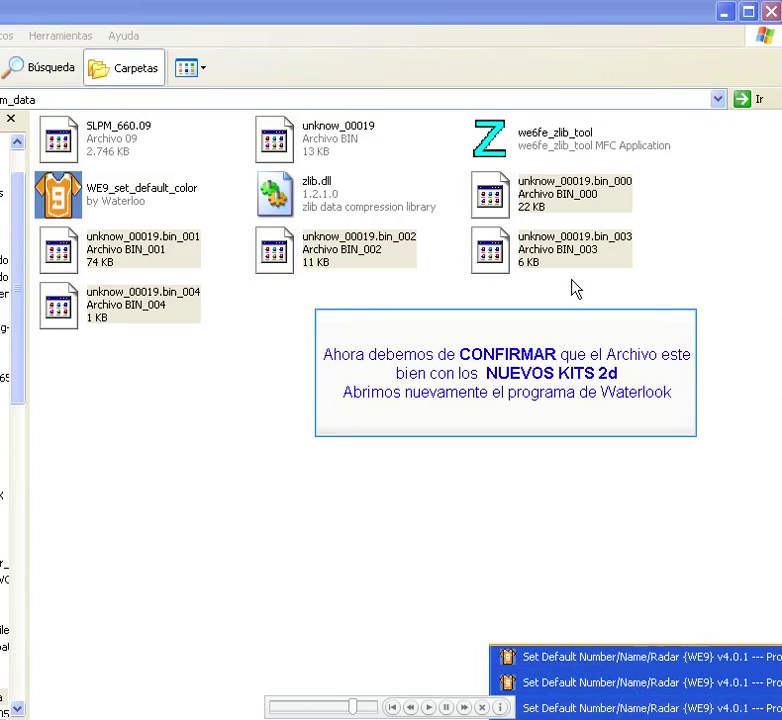
Switch to Waterloo's Set Default Number/Name/Radar program, retrieve the rebuilt file and display Brazil's (Home) Player kit in the kit editor
click(526, 709)
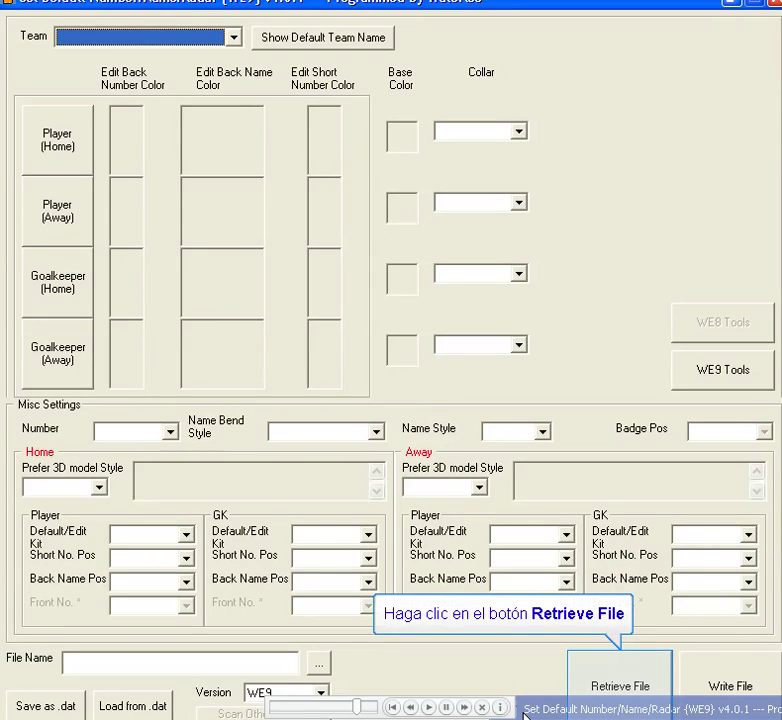
click(609, 697)
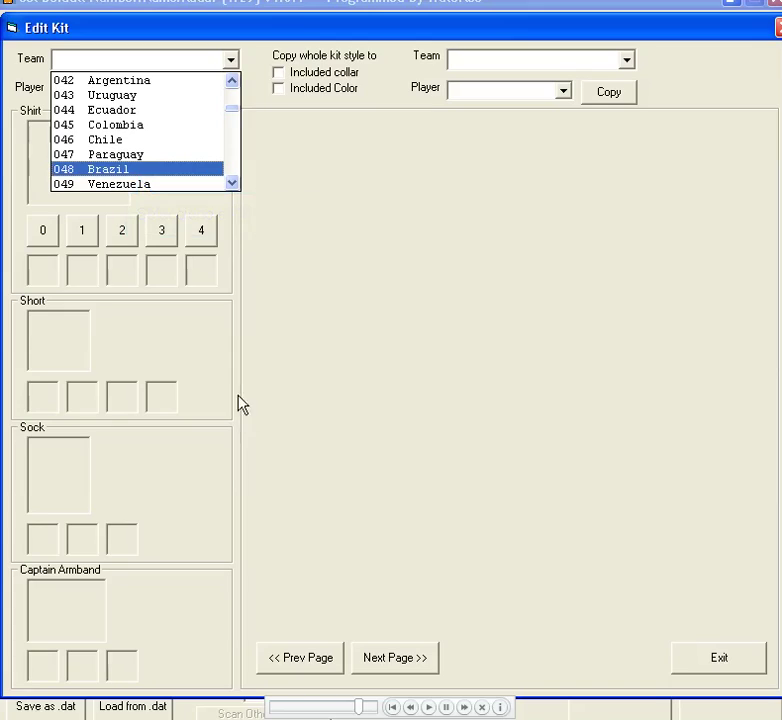
click(217, 176)
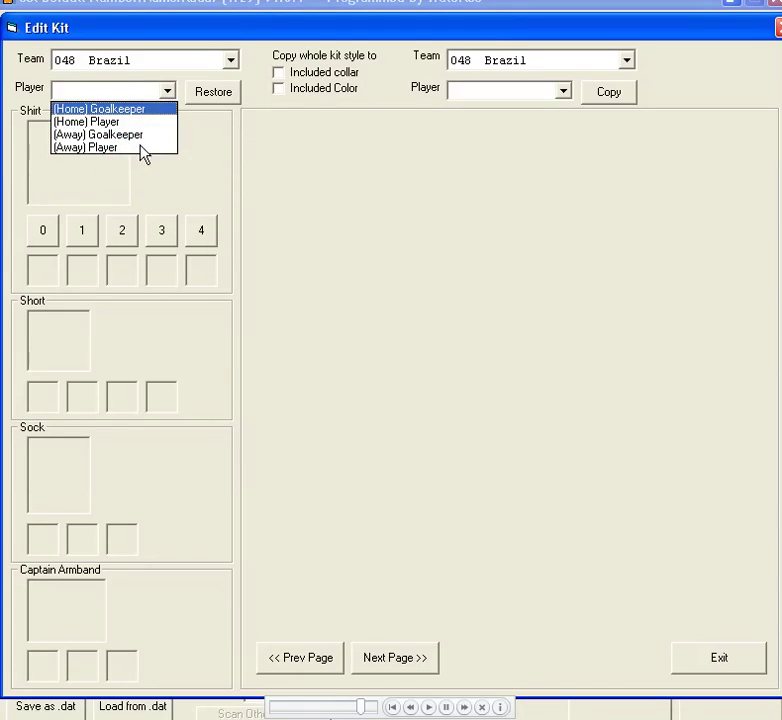
click(136, 122)
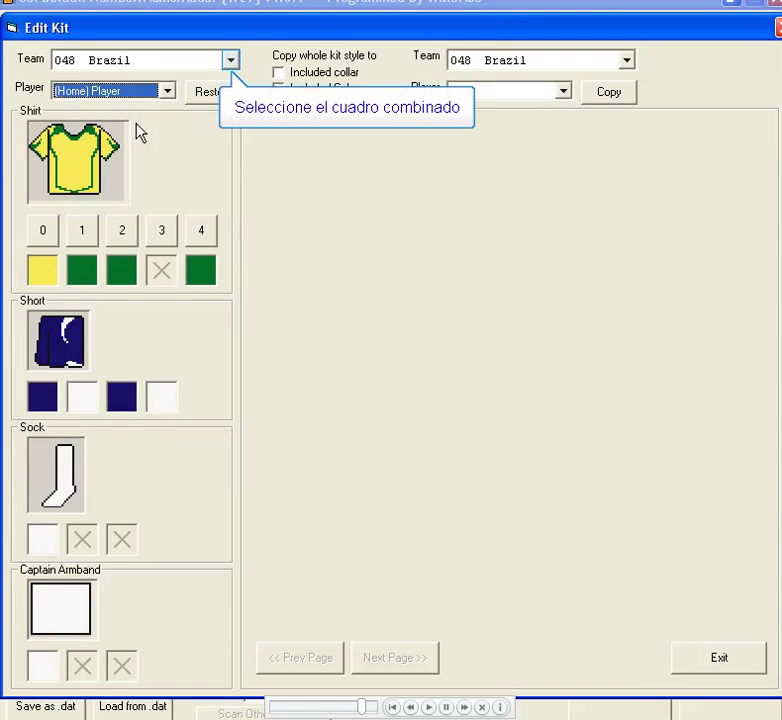
Examine the home player kits of other national teams, including Chile, Colombia, Mexico, Argentina and España
click(231, 62)
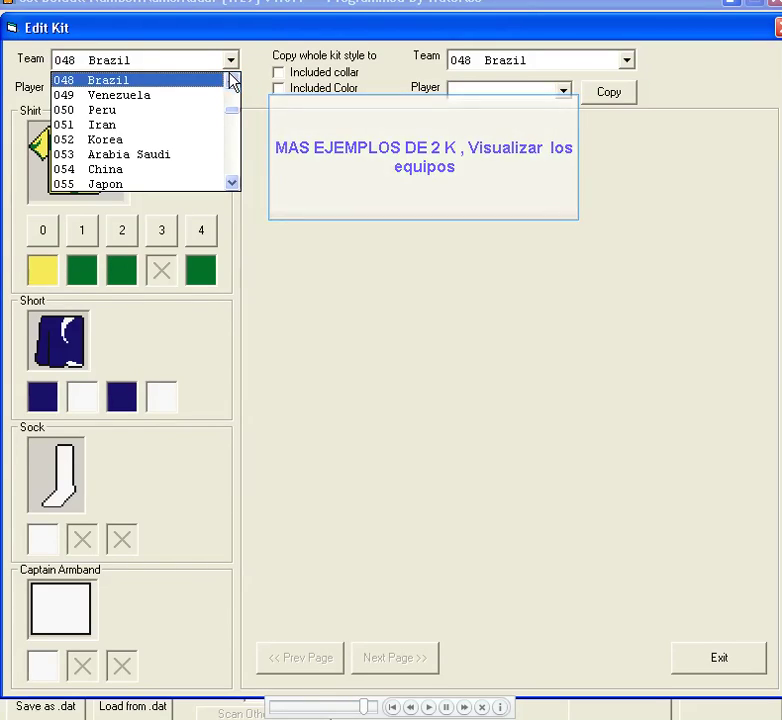
key(Up)
key(Return)
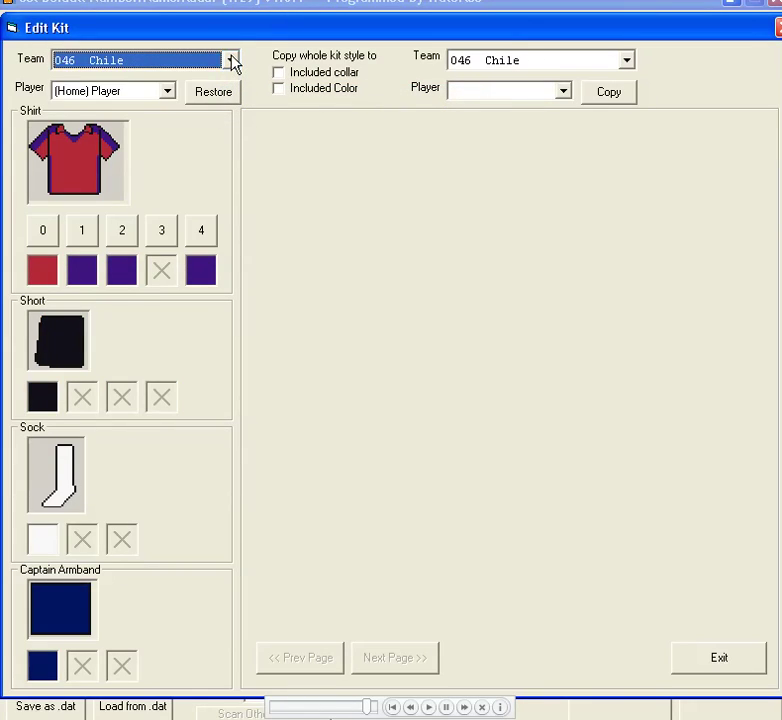
key(Up)
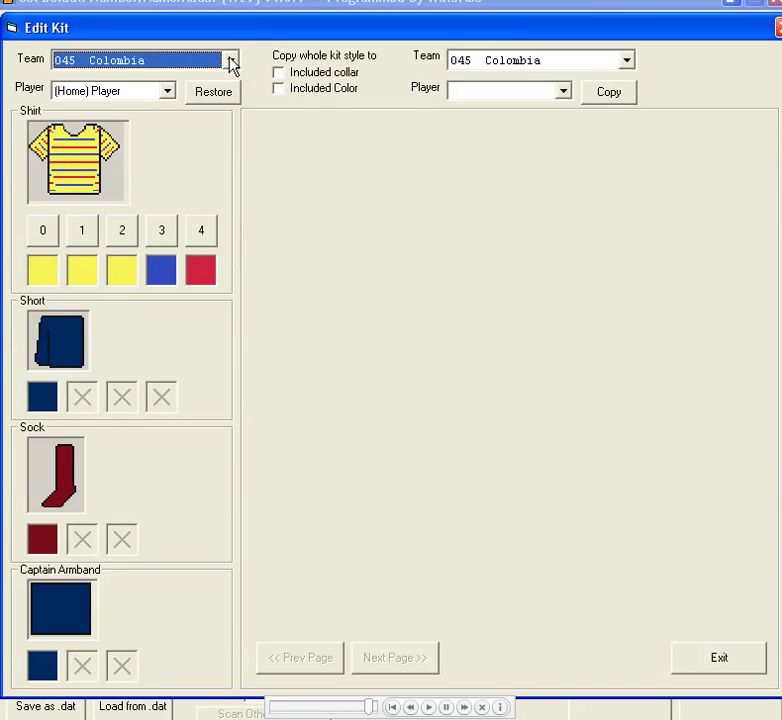
key(Up)
key(Up)
key(Up)
key(Up)
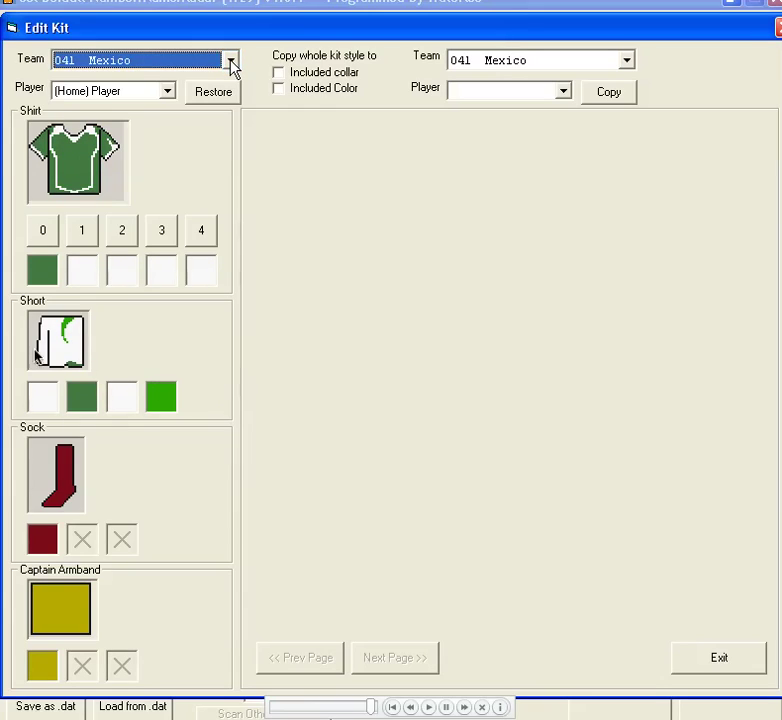
key(Down)
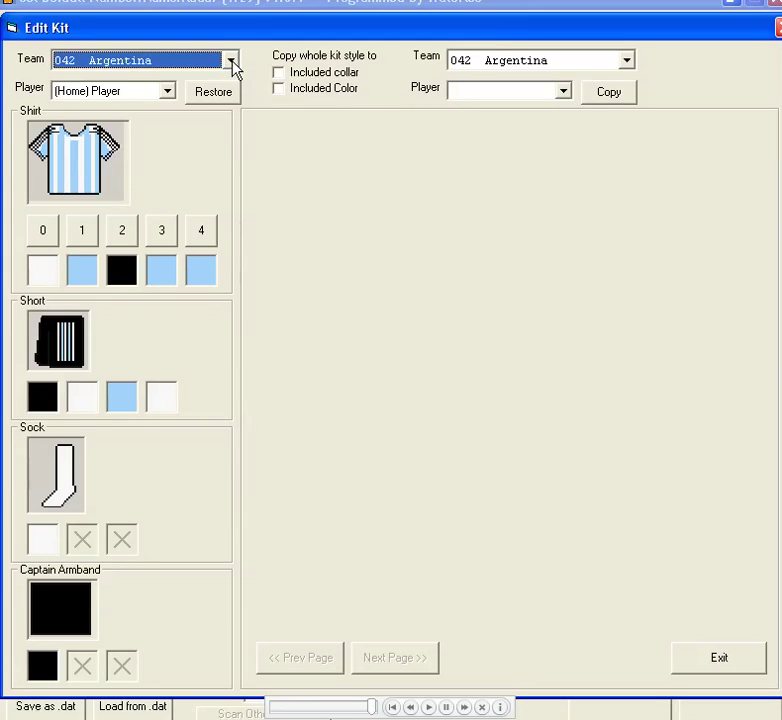
key(Page_Up)
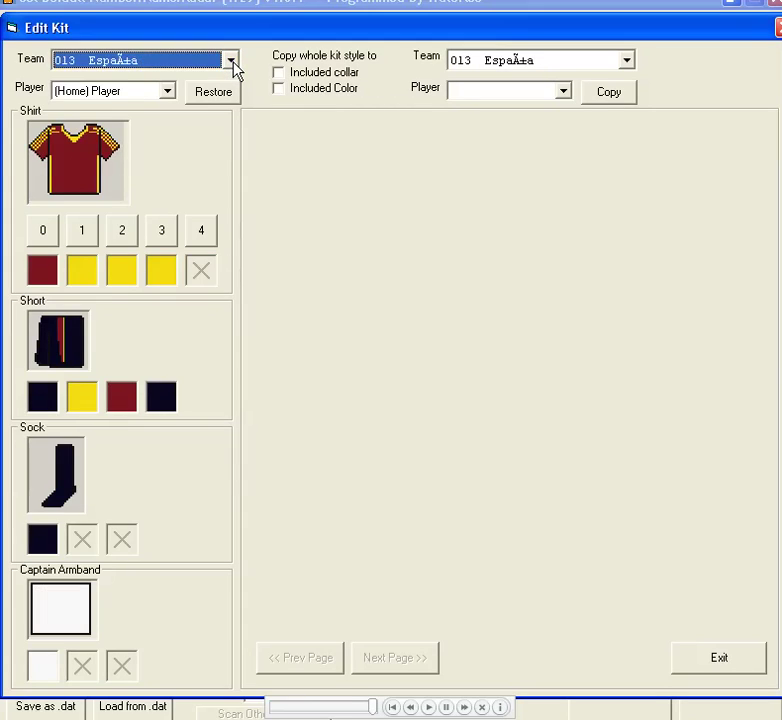